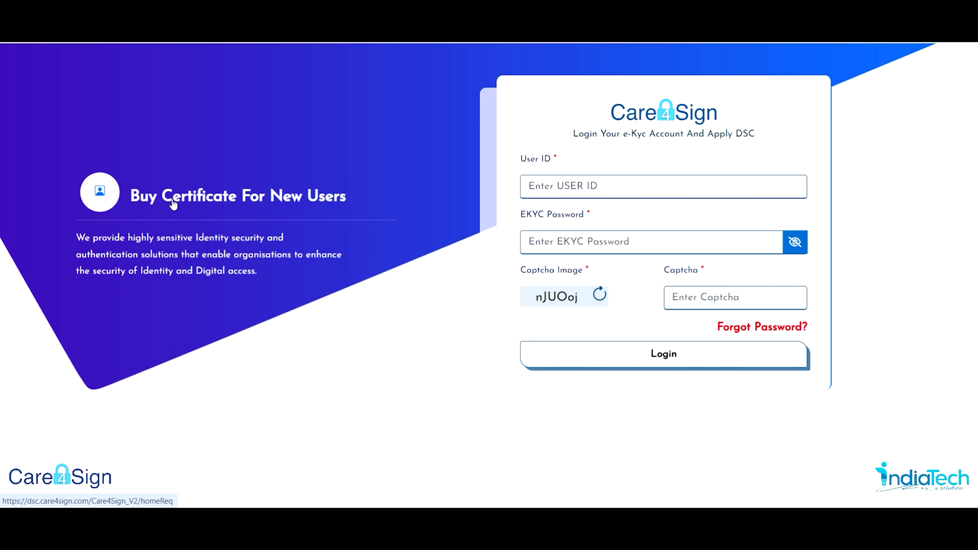
Start a new-user certificate purchase, enter the mobile number and copy the captcha into its field.
click(308, 206)
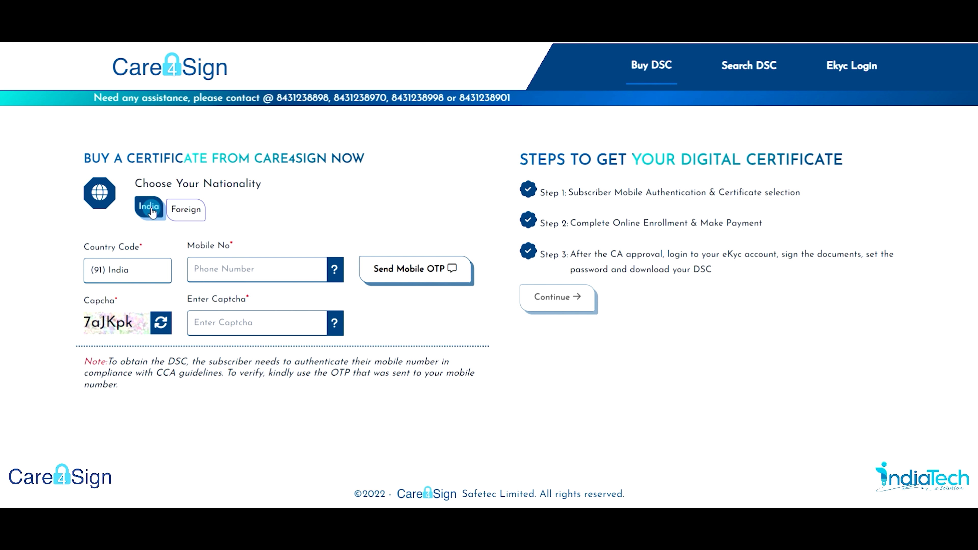
click(218, 272)
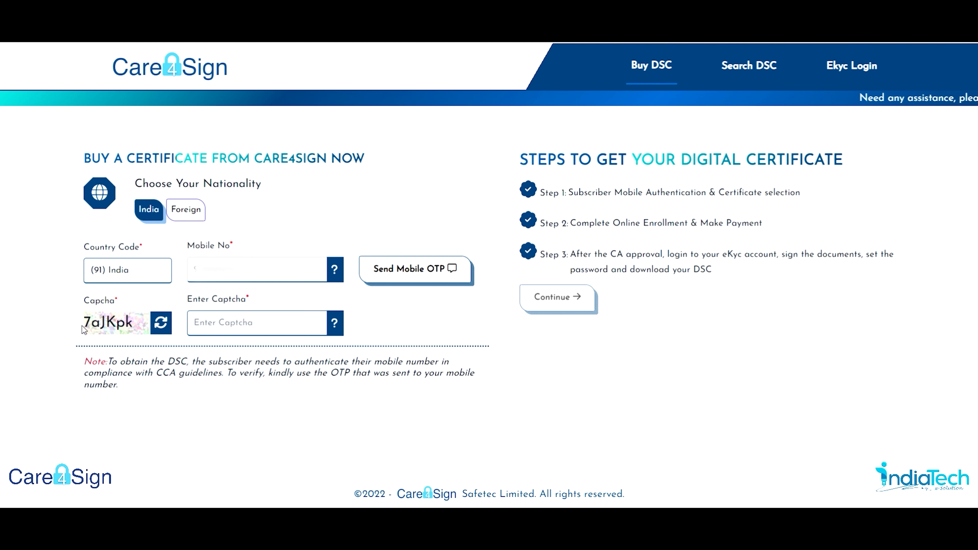
drag(87, 323, 134, 326)
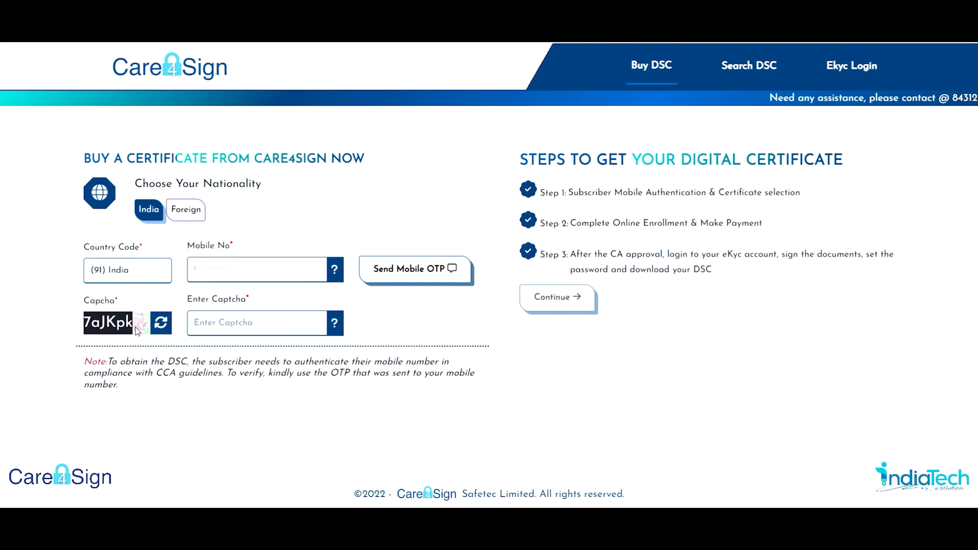
key(ctrl+c)
click(206, 325)
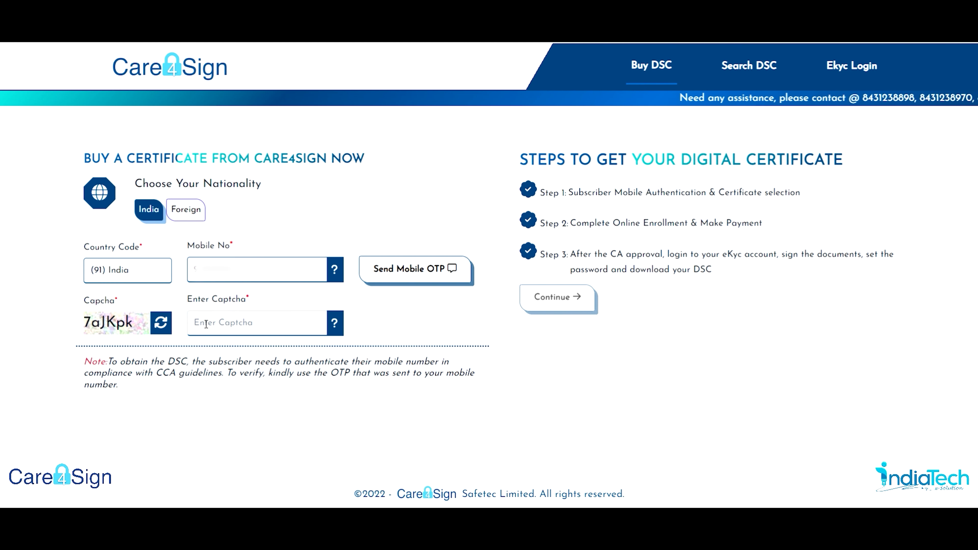
key(ctrl+v)
Send the mobile OTP and verify the number with the received code.
click(395, 266)
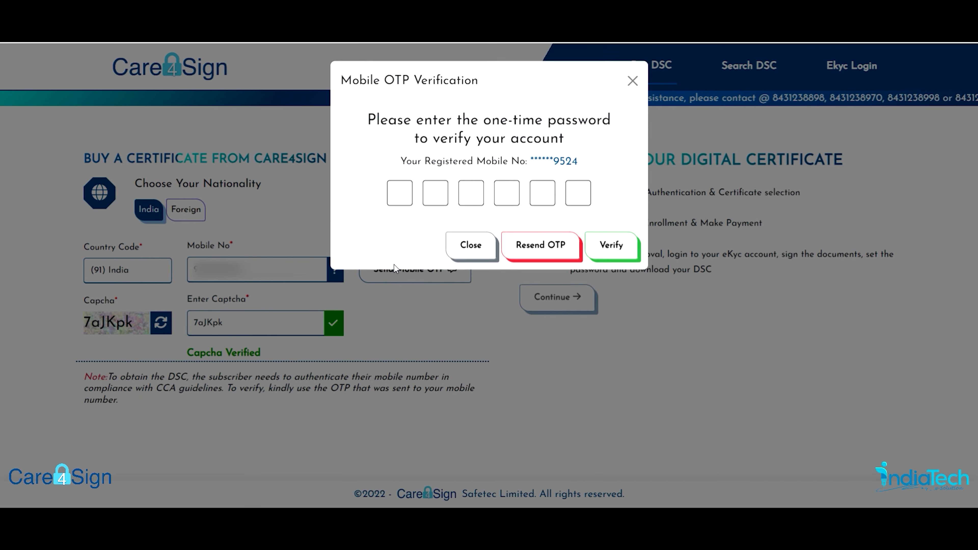
click(400, 192)
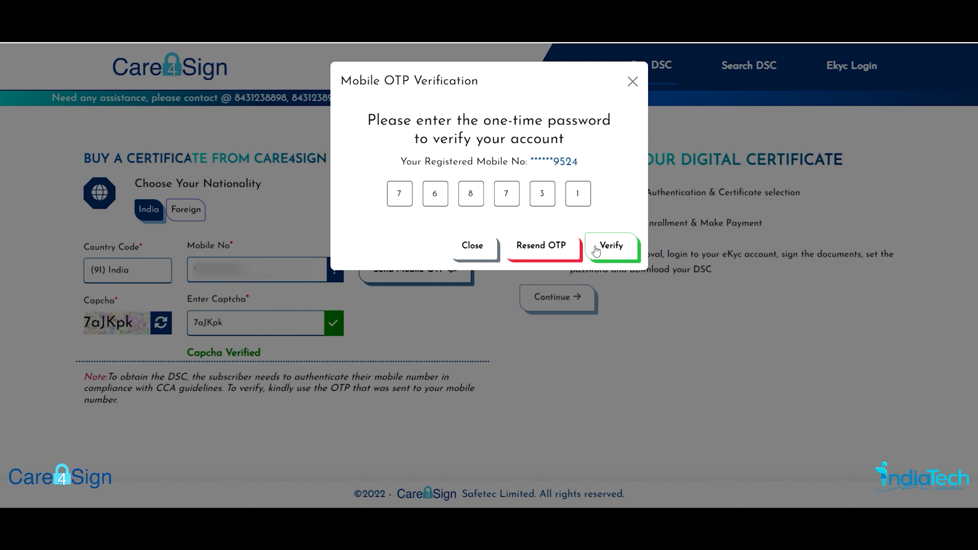
click(612, 247)
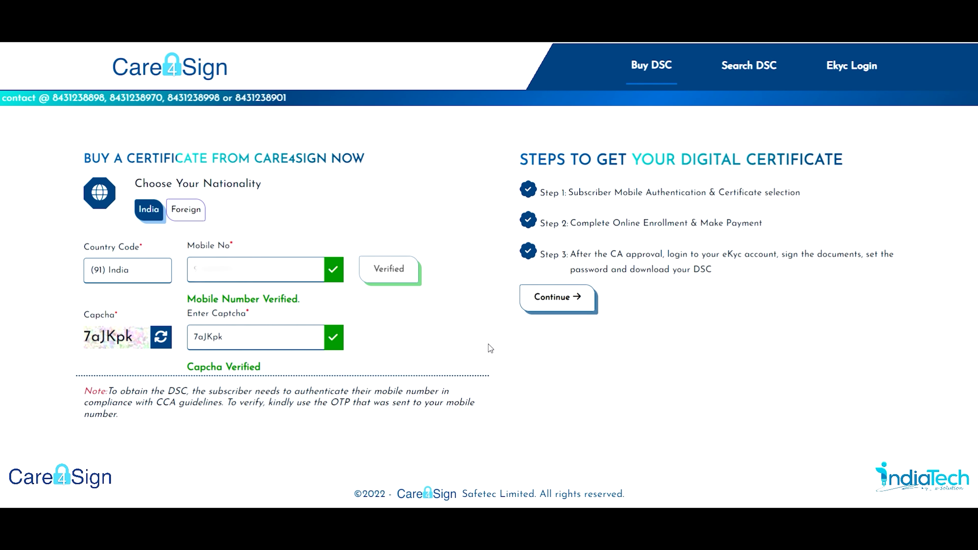
Review the default Individual, Class 3, Signing, 2-year certificate priced at 840.00.
click(554, 298)
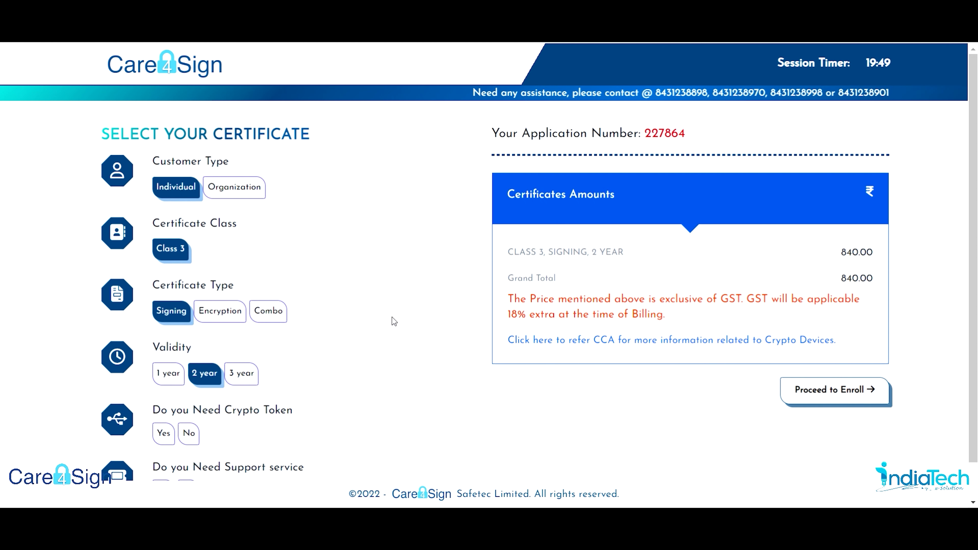
scroll(392, 317, down, 2)
scroll(392, 317, up, 2)
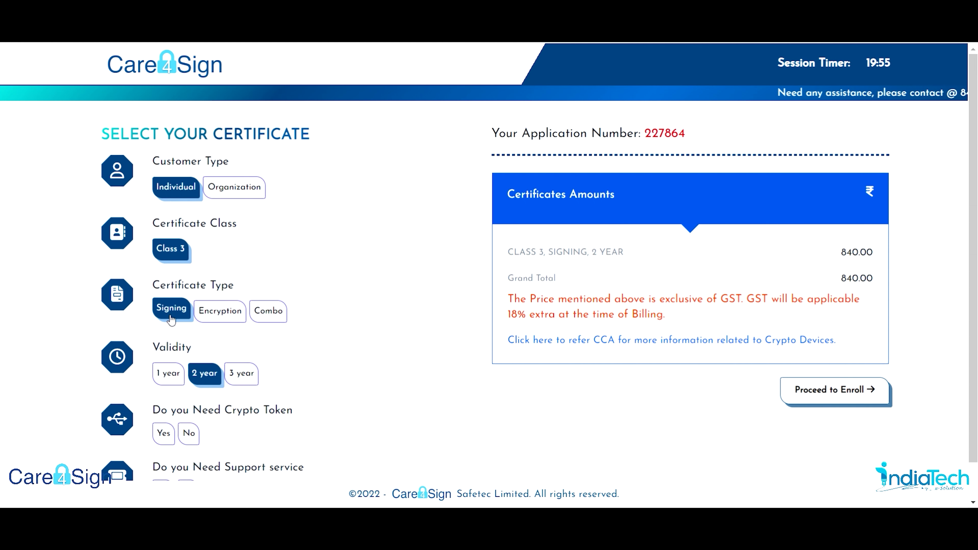
scroll(182, 308, down, 1)
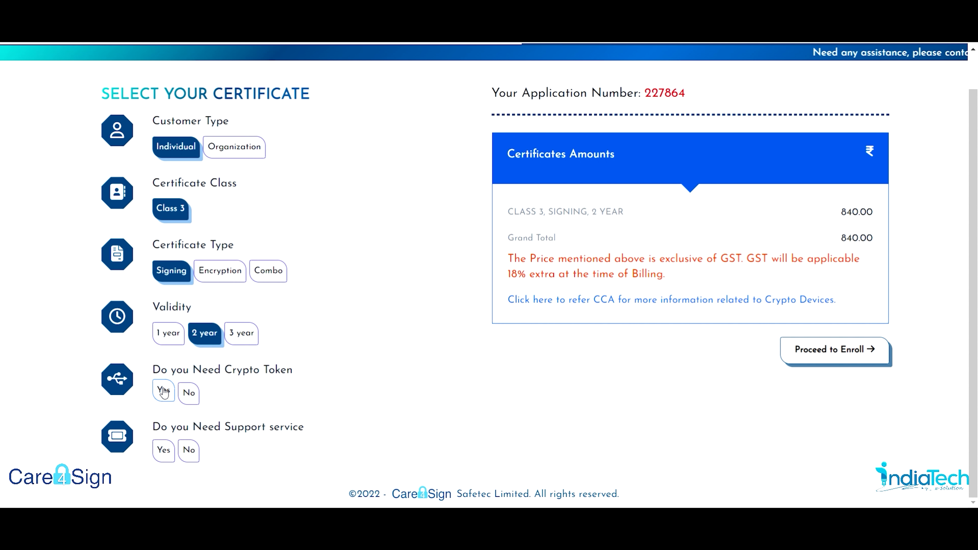
Add a crypto token to the order and check its charge line.
click(163, 391)
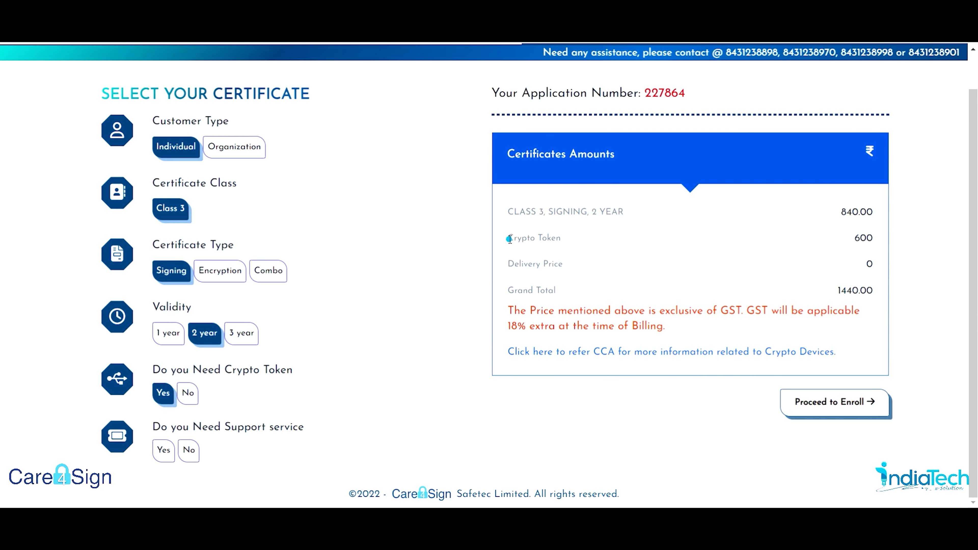
drag(508, 238, 886, 236)
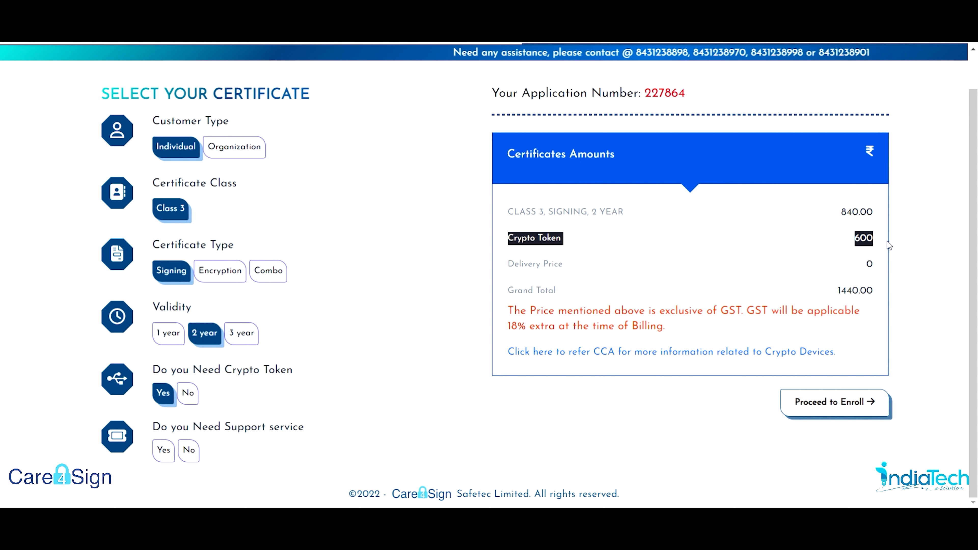
click(722, 281)
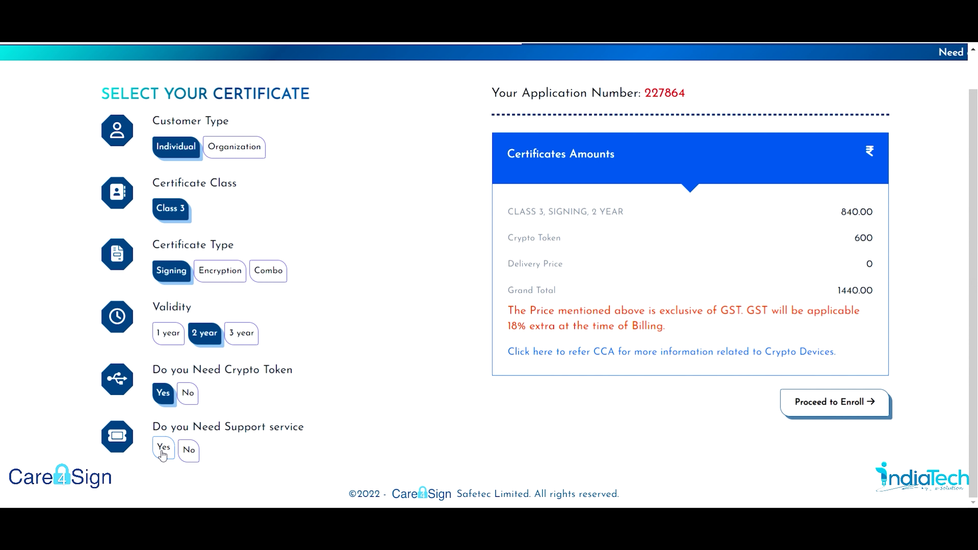
Try the support service, then decline it, leaving the grand total at 1440.00.
click(164, 449)
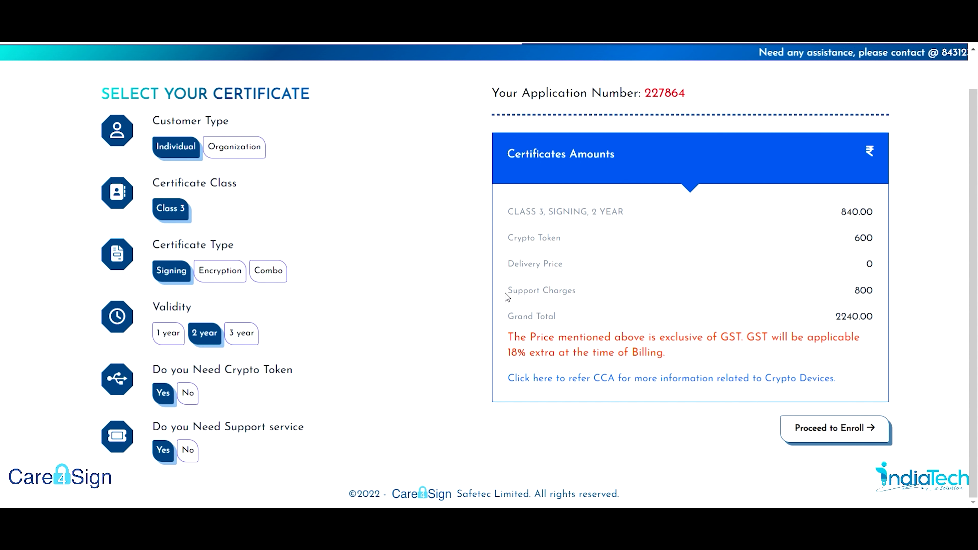
drag(505, 297, 577, 296)
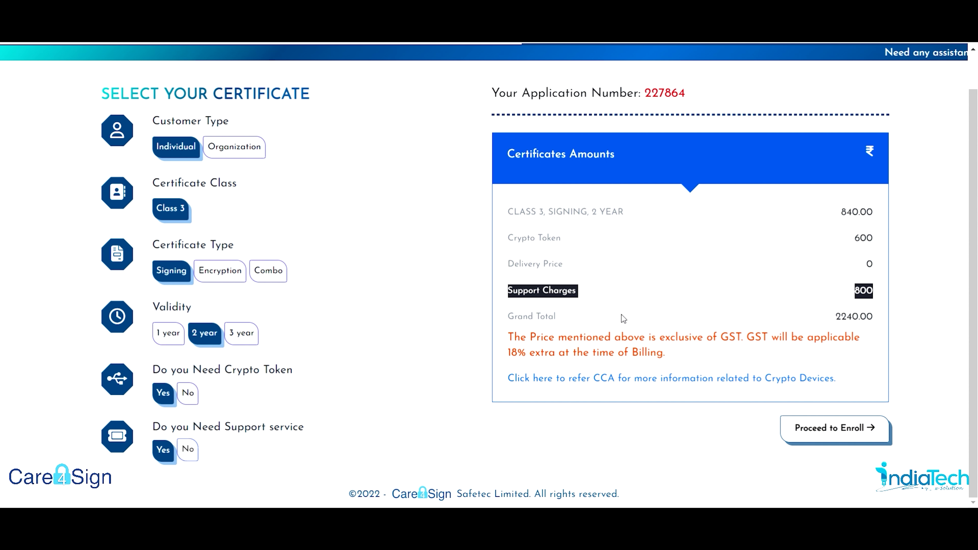
click(188, 450)
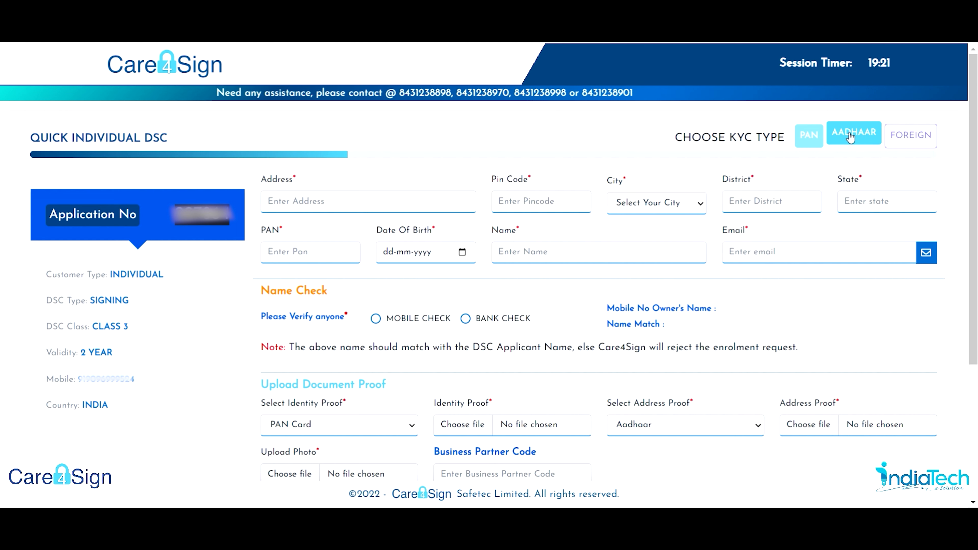
Choose Aadhaar KYC and browse folders for the offline Aadhaar XML file.
click(851, 135)
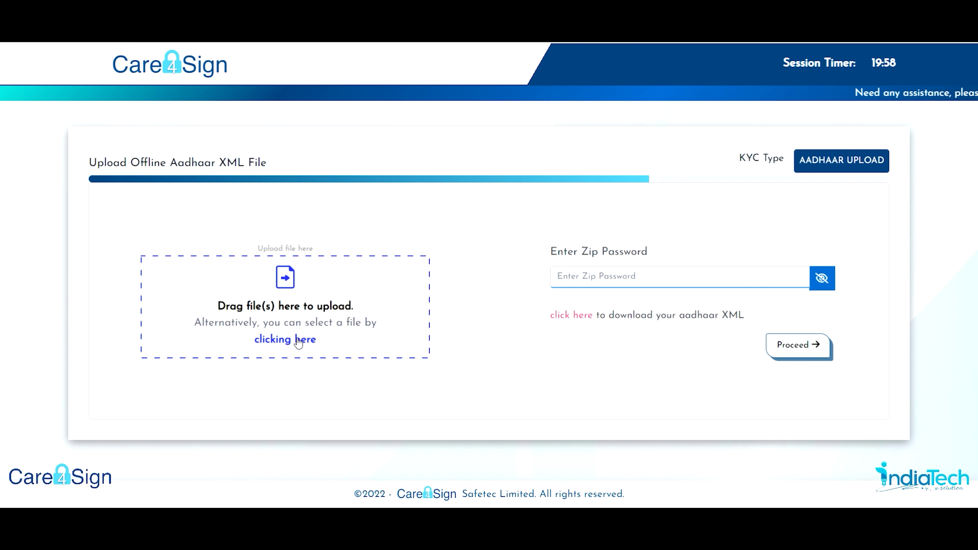
click(299, 340)
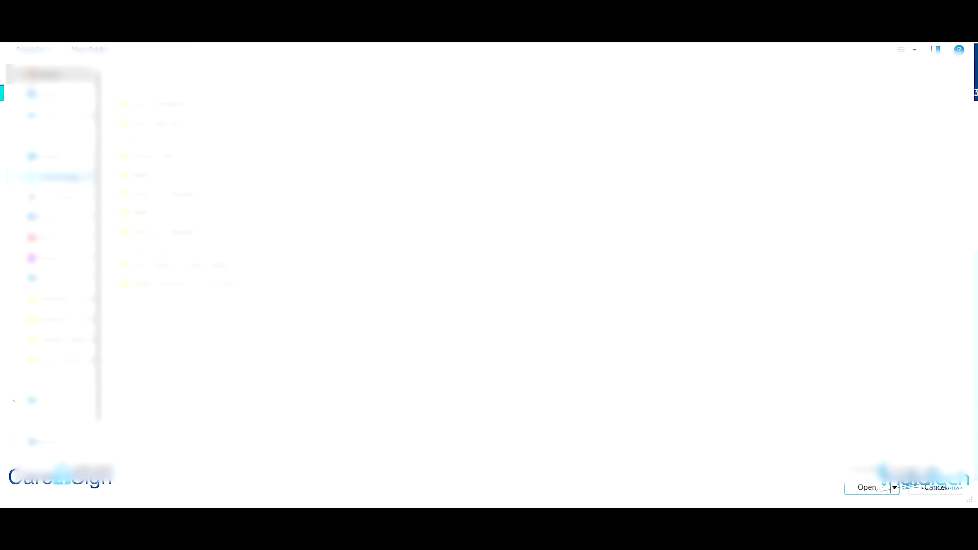
click(41, 176)
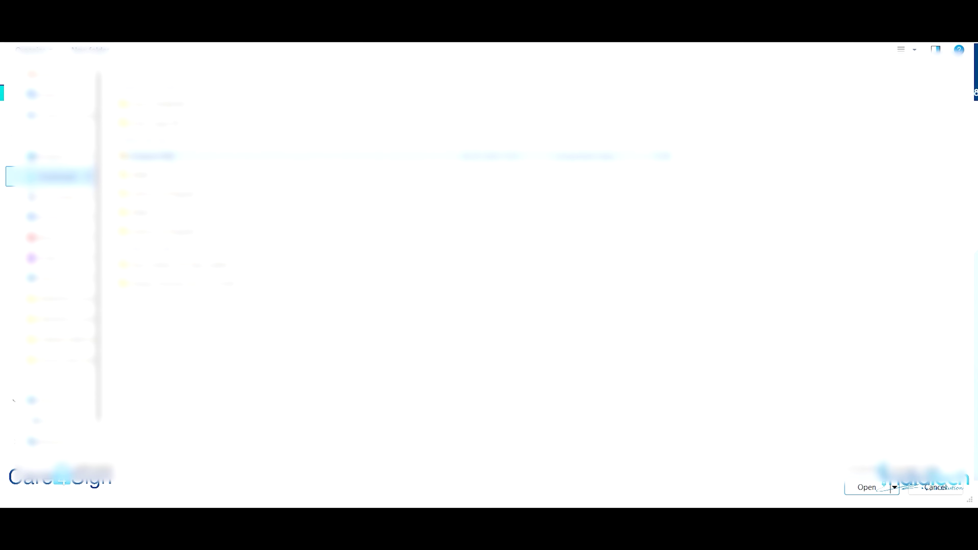
Upload the Aadhaar KYC zip, enter its zip password and proceed to the DSC form.
click(199, 102)
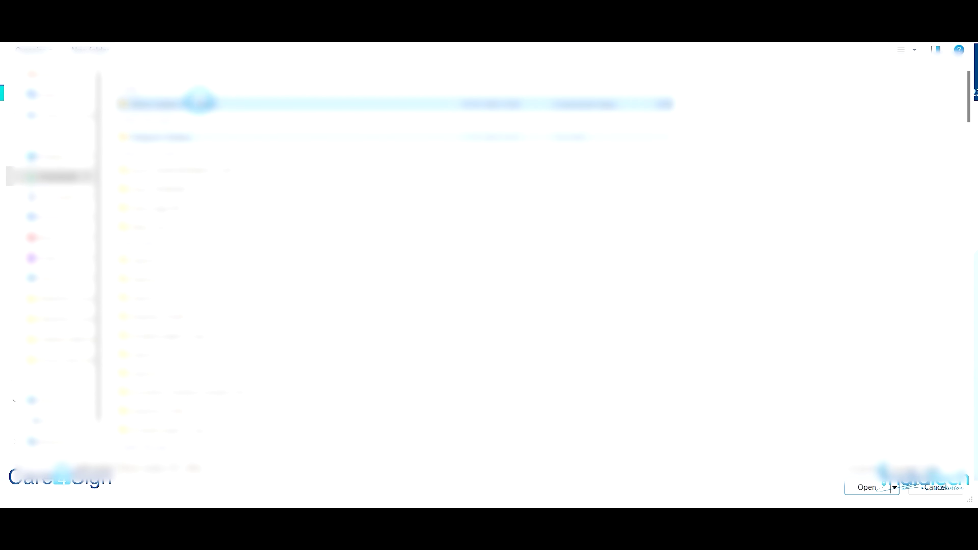
click(859, 486)
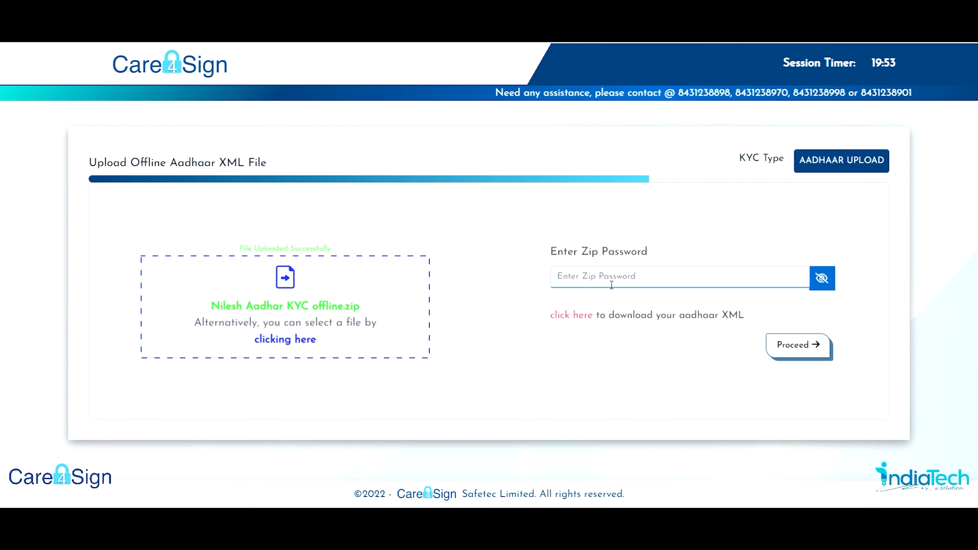
click(610, 282)
text(••)
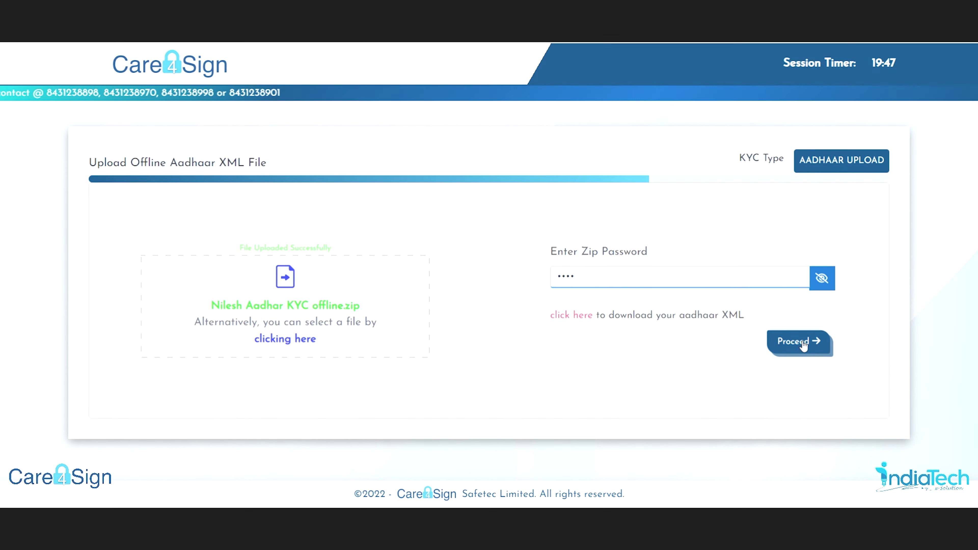
click(798, 342)
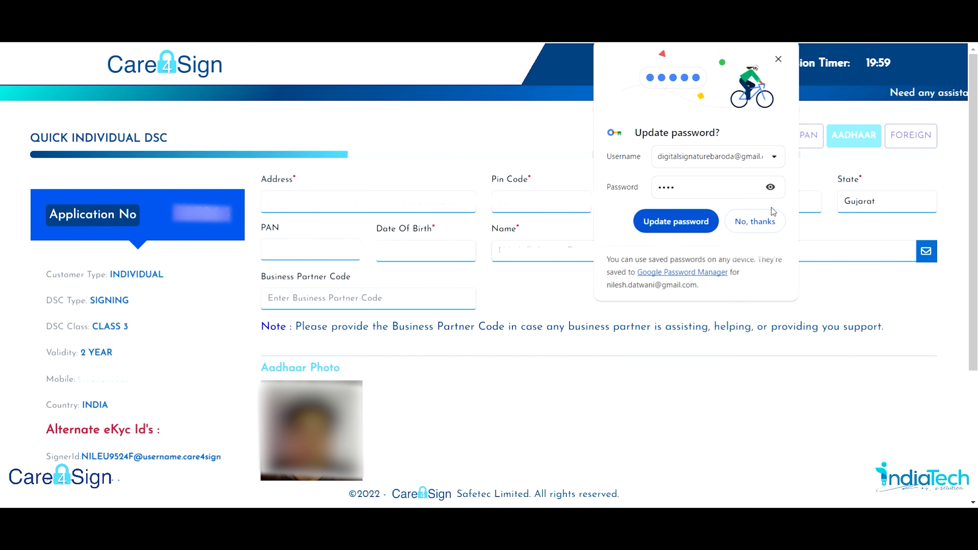
Dismiss Chrome's update-password prompt and enter the applicant's PAN number.
click(768, 226)
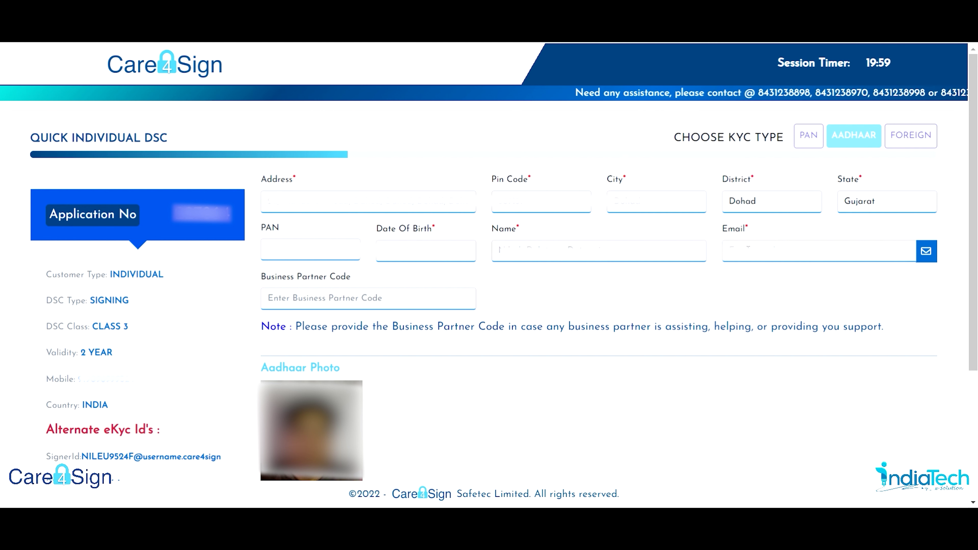
click(321, 248)
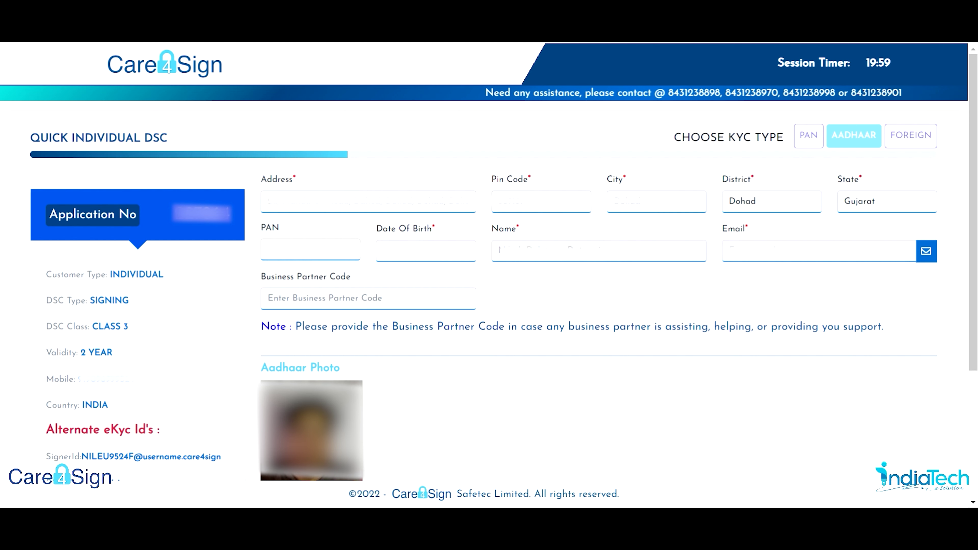
text(ACIPP)
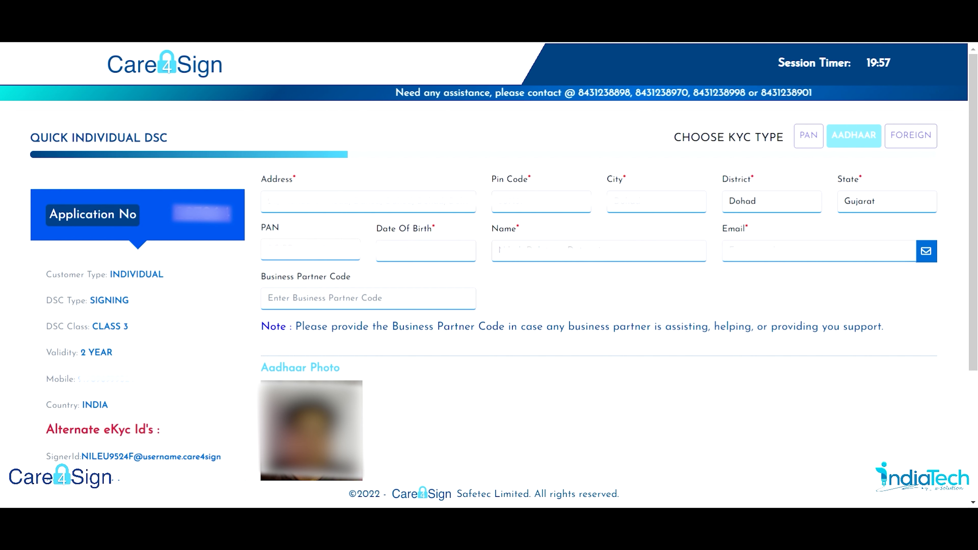
text(*****)
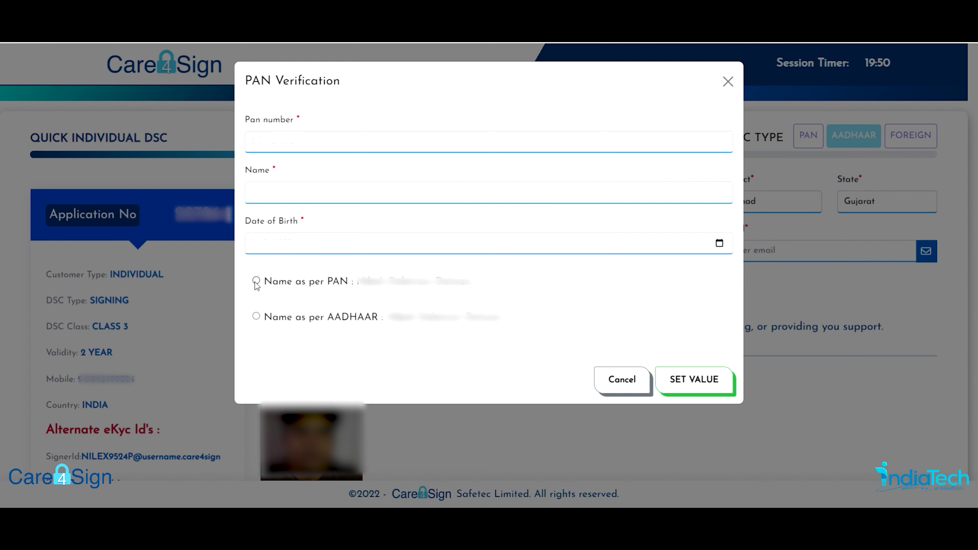
Accept the PAN details using Name as per PAN via SET VALUE.
click(690, 382)
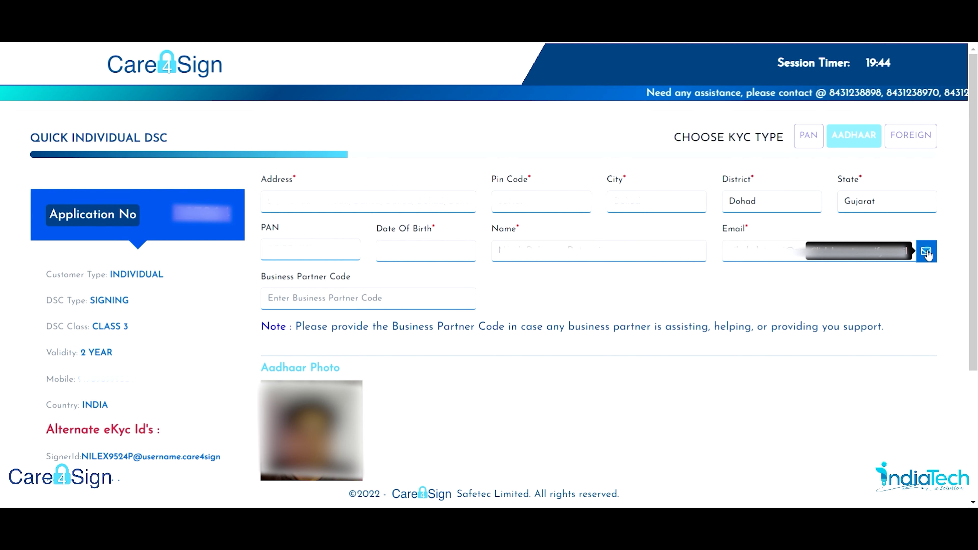
Send an OTP to the applicant's email and verify it with the received code.
click(926, 252)
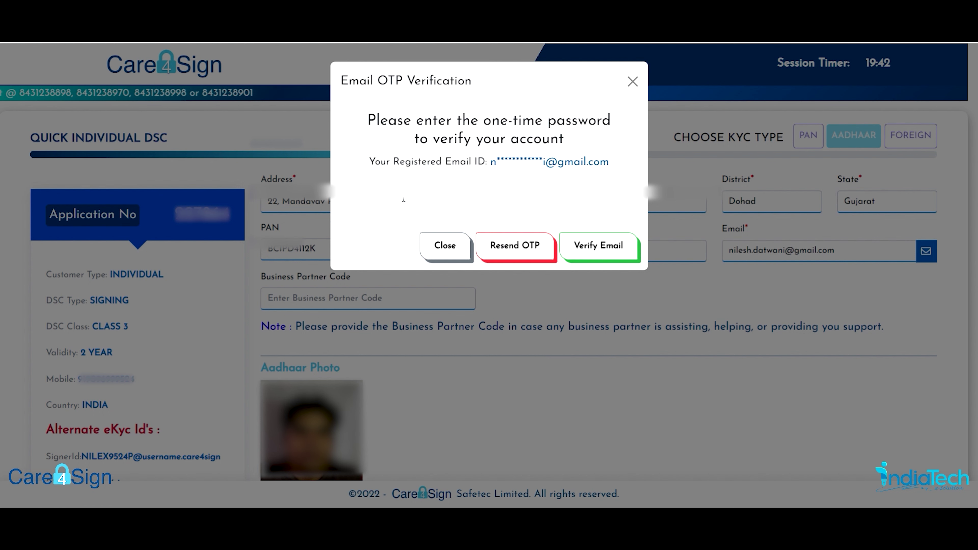
click(399, 198)
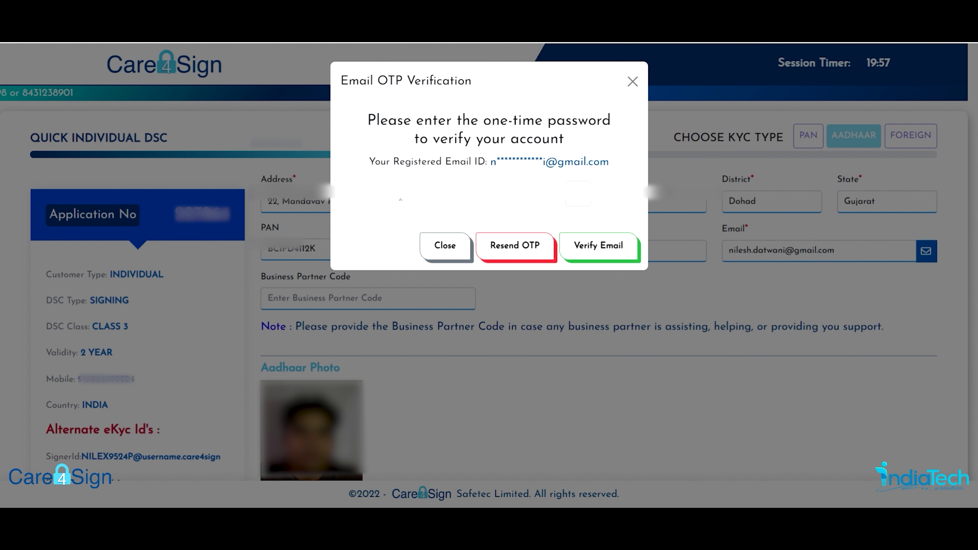
click(614, 245)
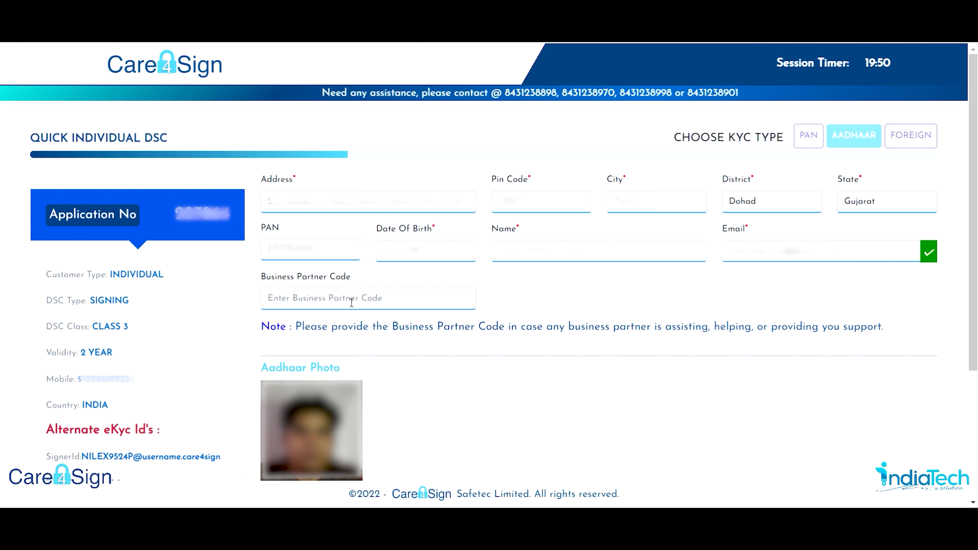
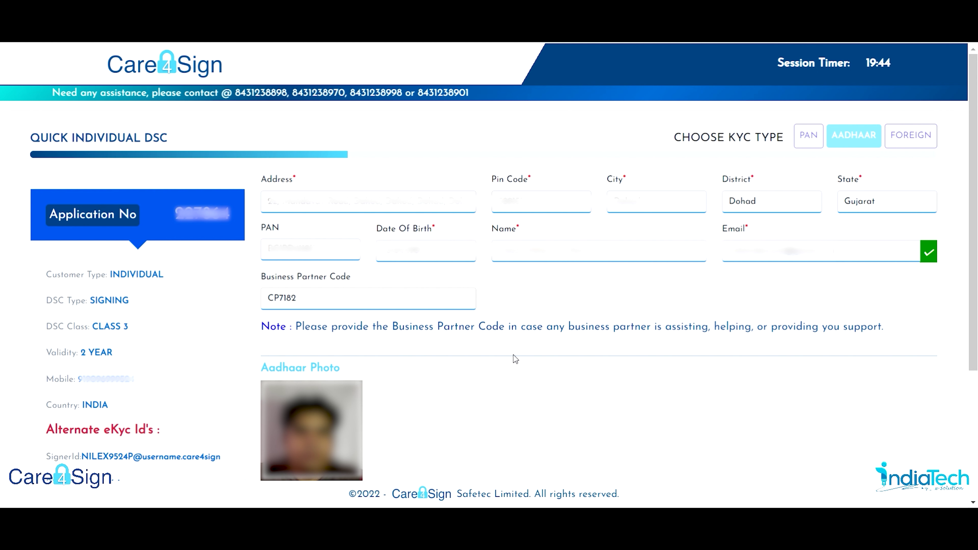
scroll(512, 354, down, 3)
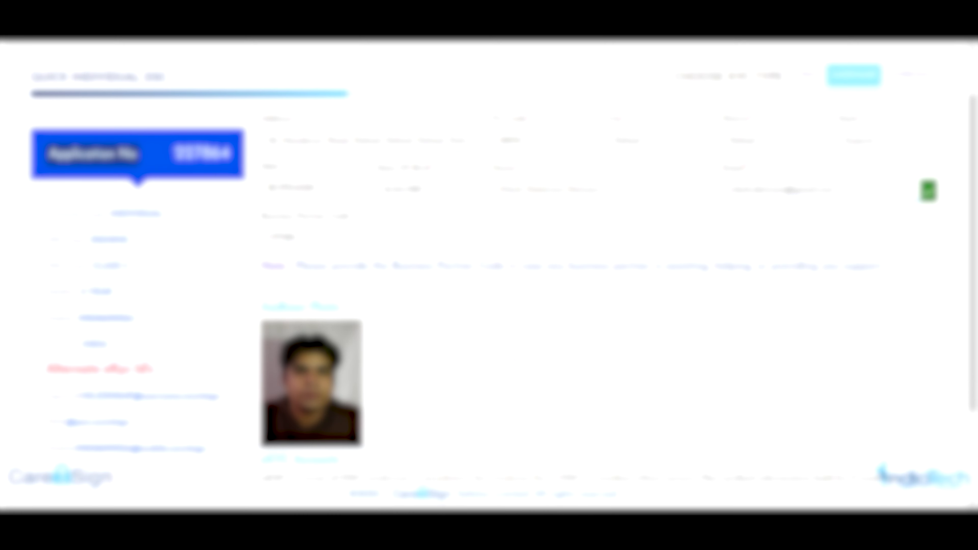
scroll(500, 258, down, 2)
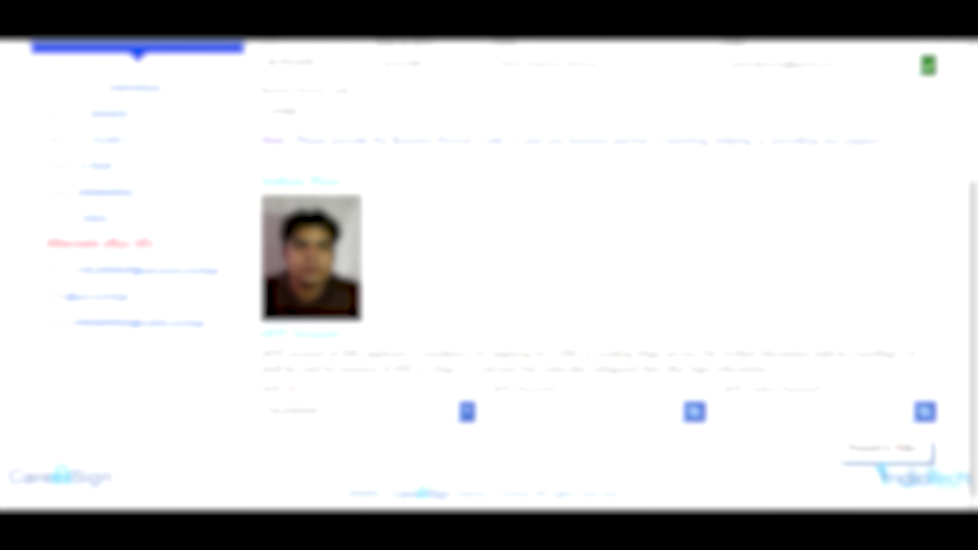
Fill in the eKYC password and its confirmation, then proceed to video verification.
click(538, 411)
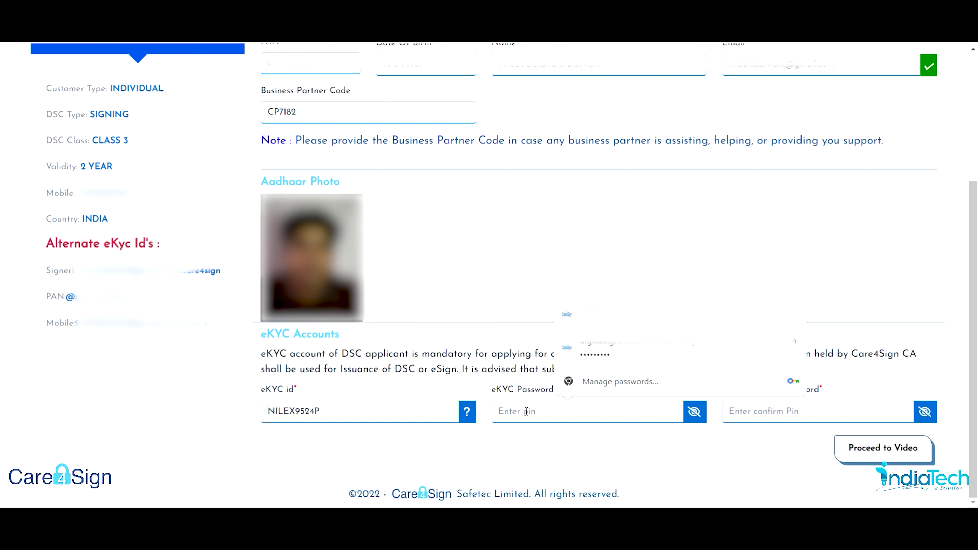
text(1)
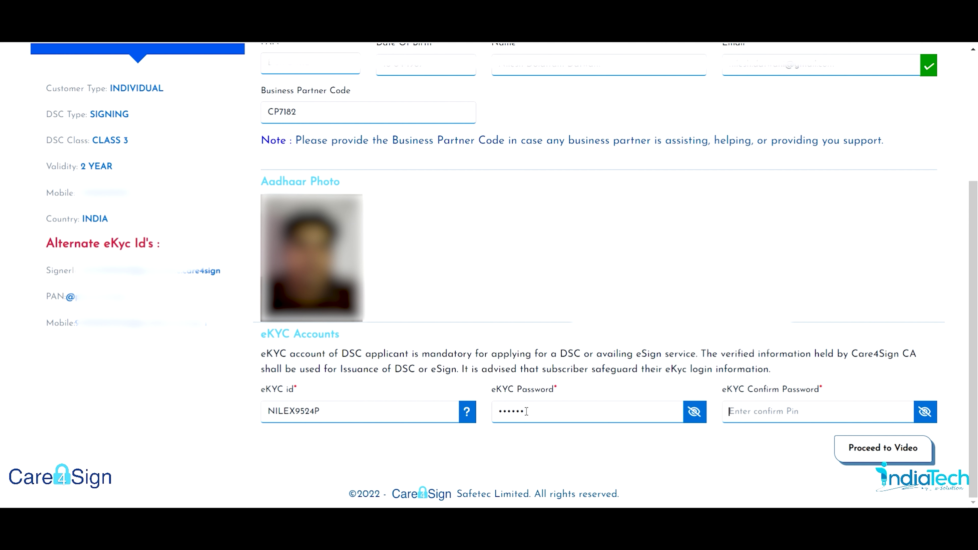
text(1)
click(869, 448)
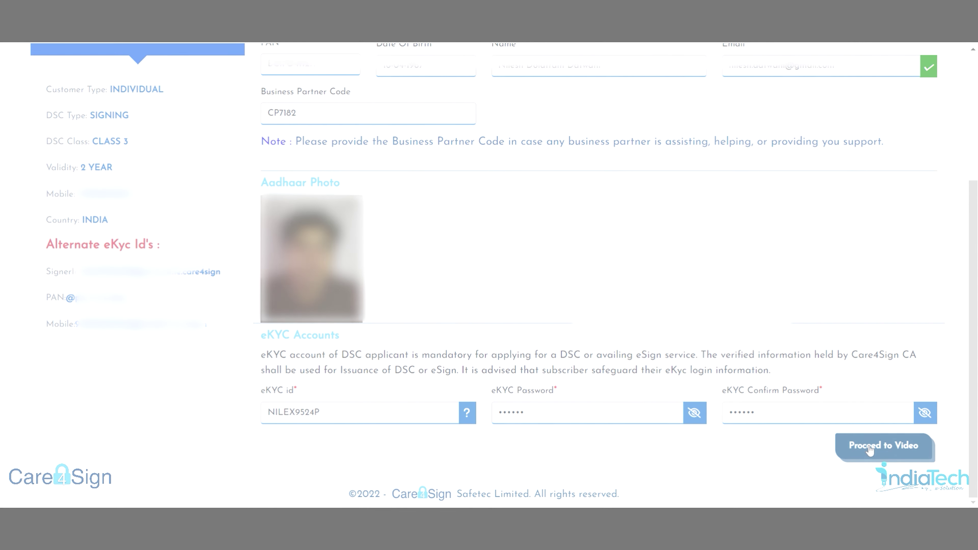